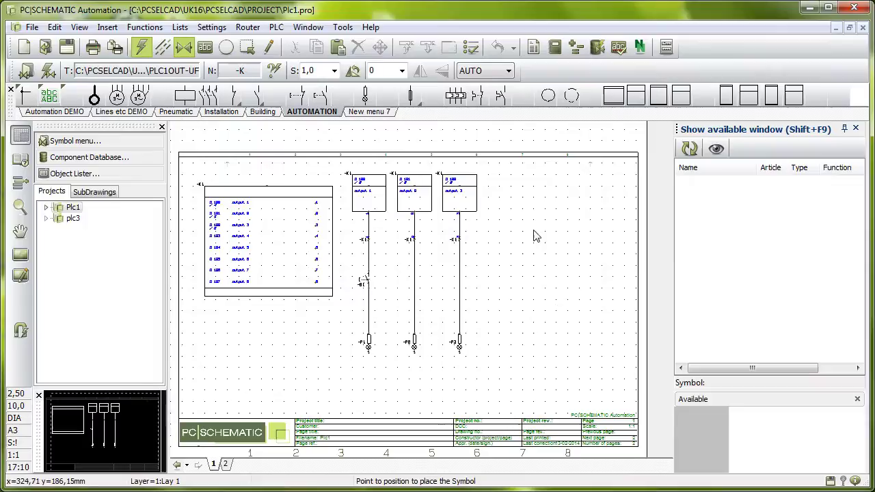
- Area-select the three output circuits, copy them to the right and accept the renamed symbols
click(247, 48)
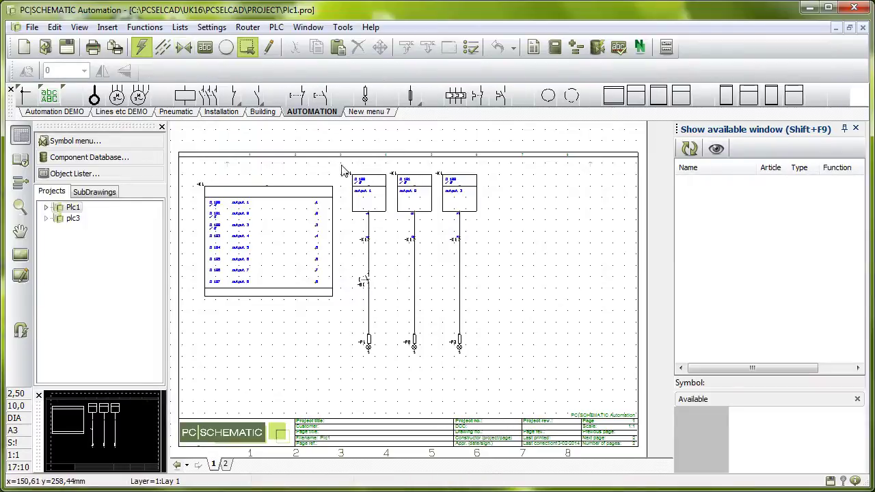
drag(342, 170, 497, 373)
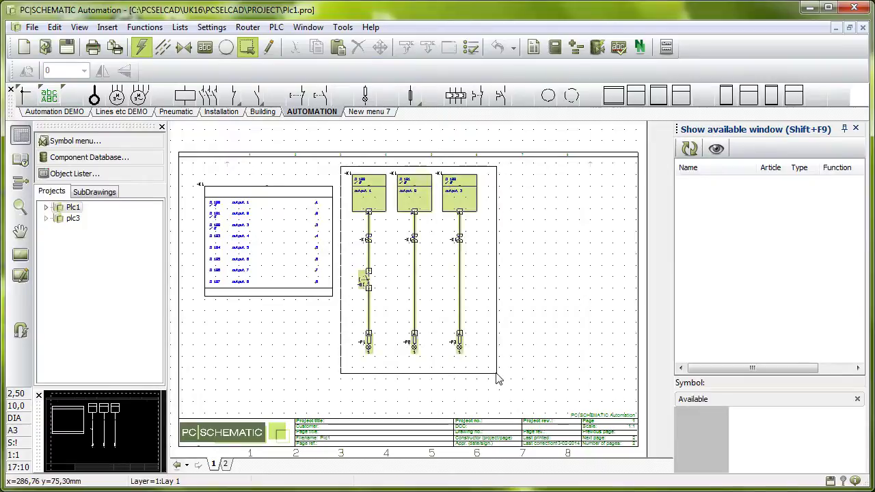
click(497, 377)
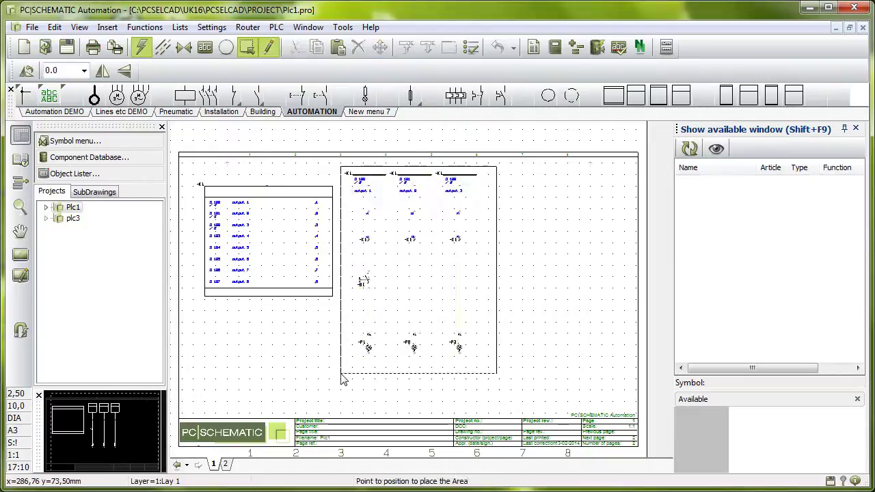
click(477, 378)
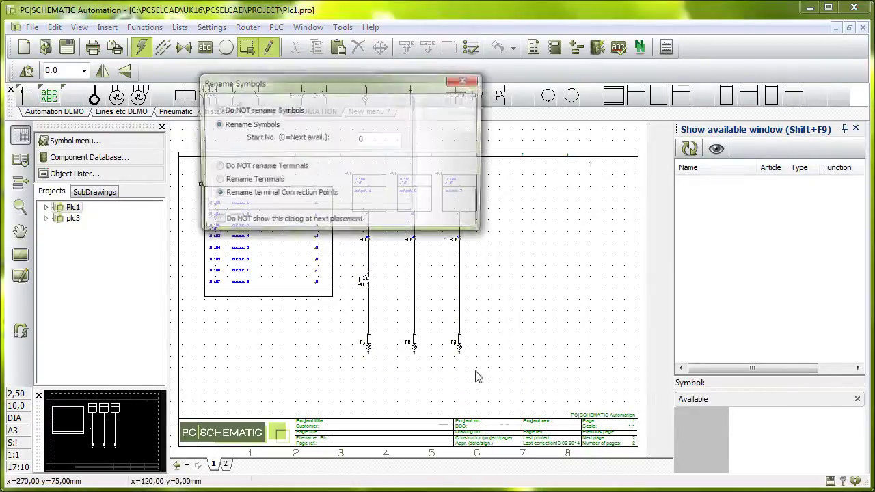
click(448, 105)
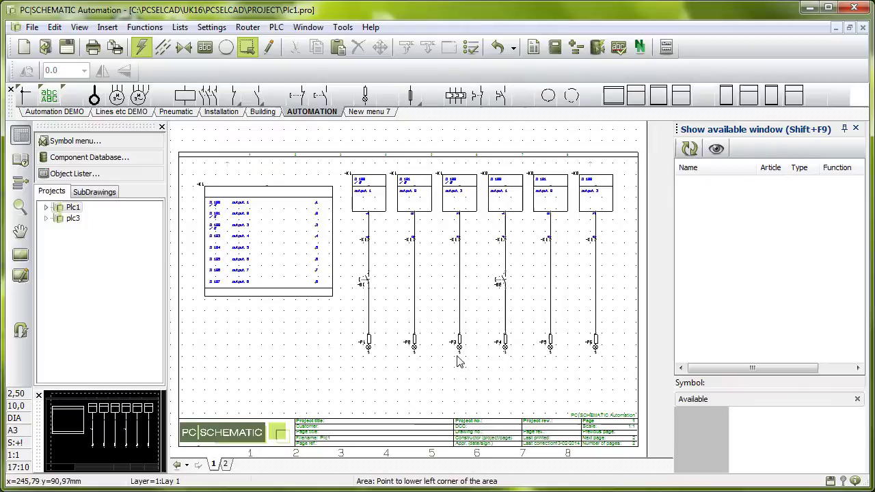
scroll(424, 294, up, 1)
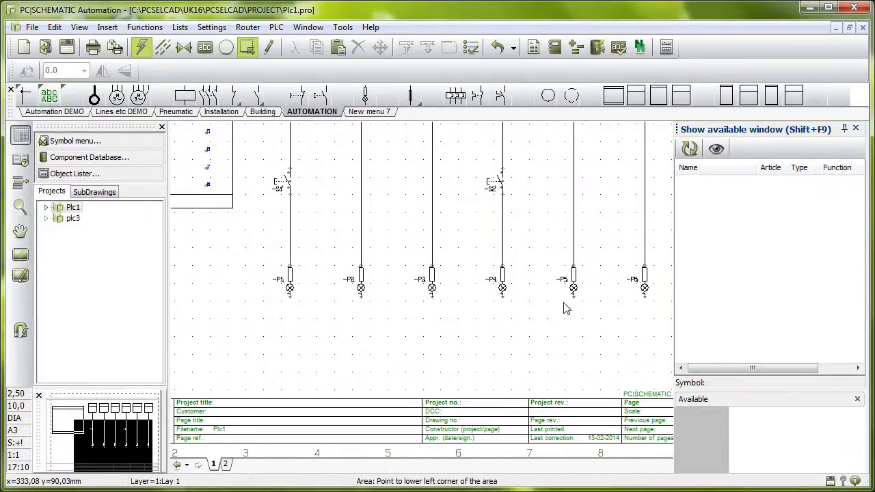
scroll(545, 228, up, 2)
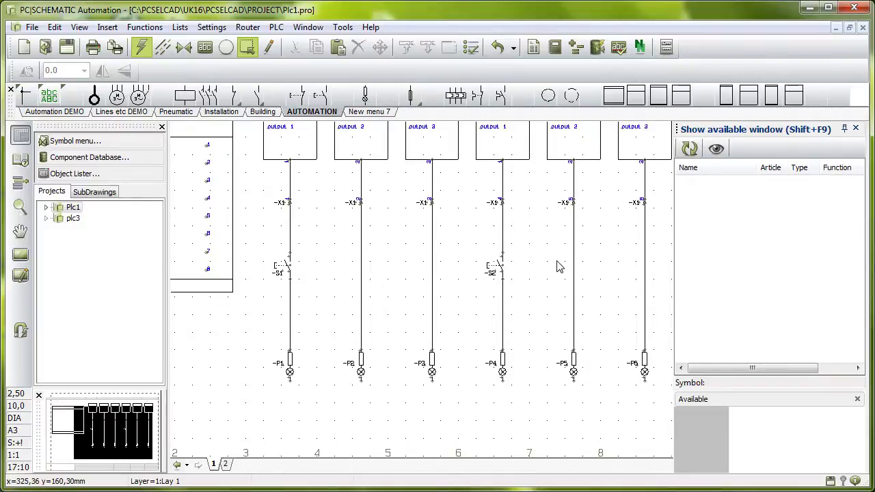
scroll(547, 264, up, 2)
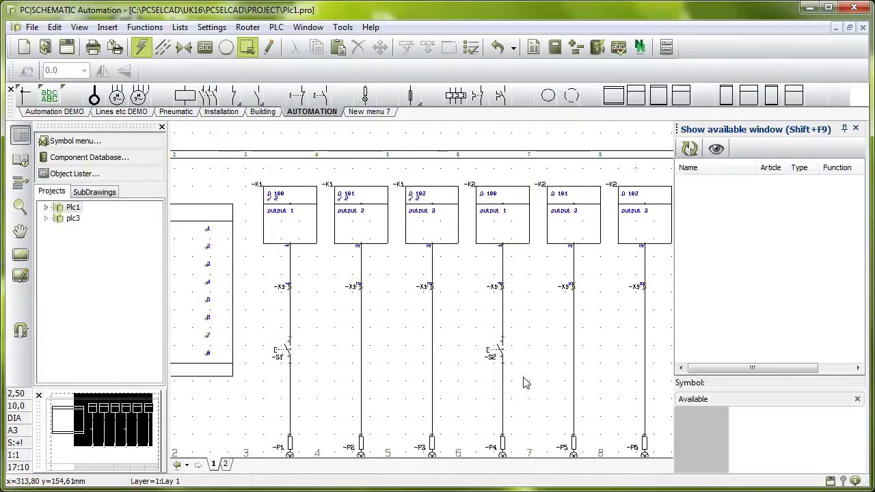
drag(422, 454, 313, 456)
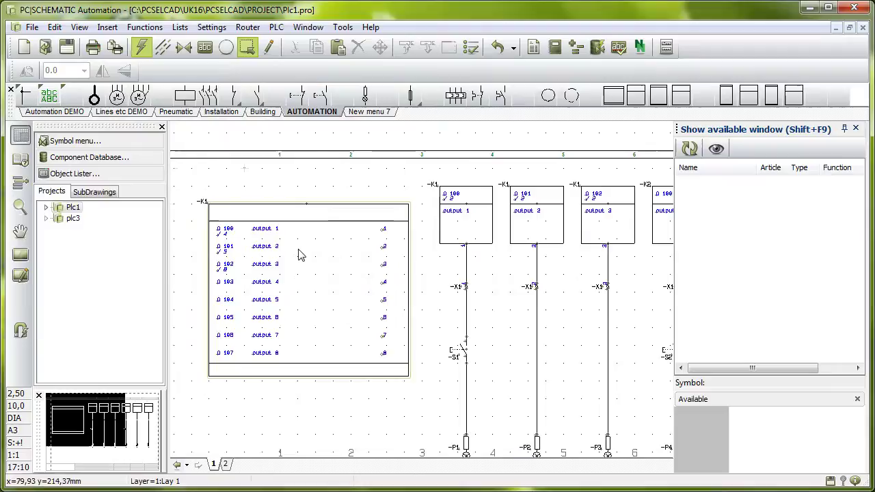
mouse_move(299, 248)
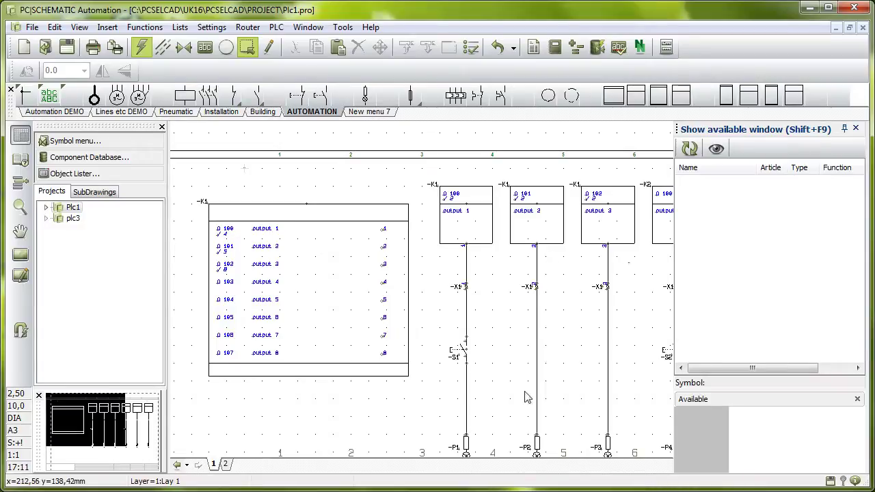
drag(401, 452, 456, 457)
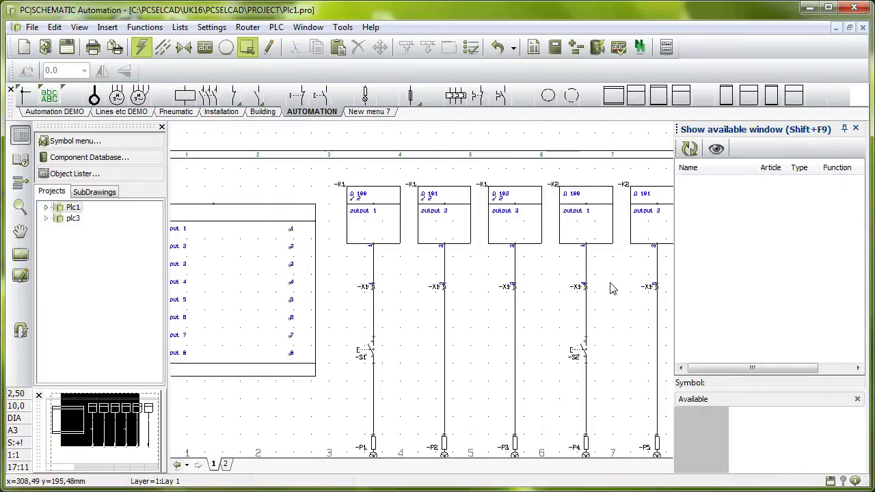
drag(497, 459, 546, 461)
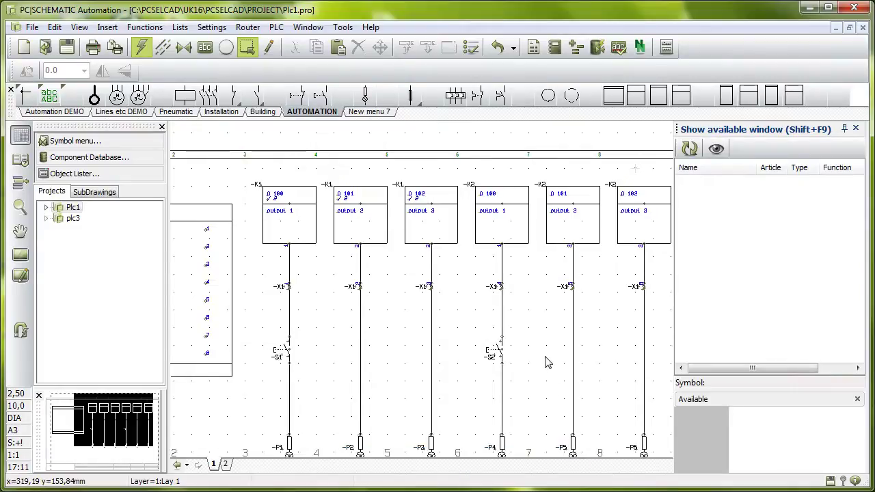
- Link the first copied output symbol to -K1 address O.103
click(504, 234)
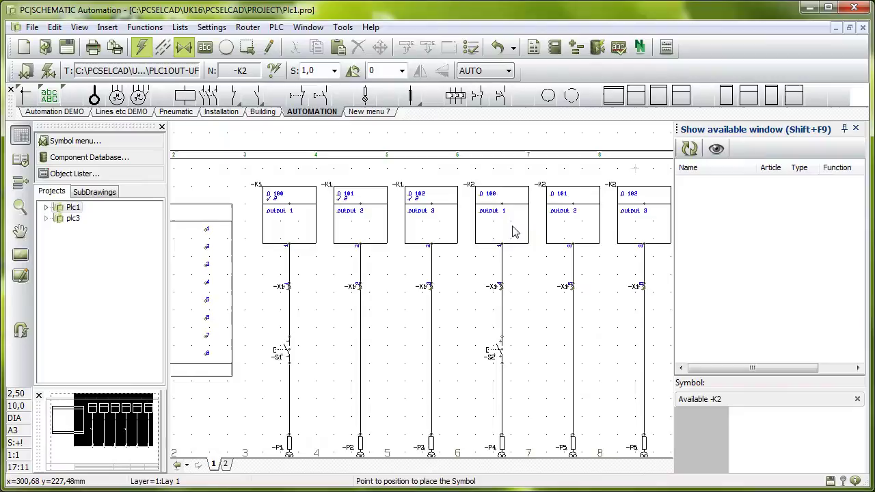
double_click(513, 230)
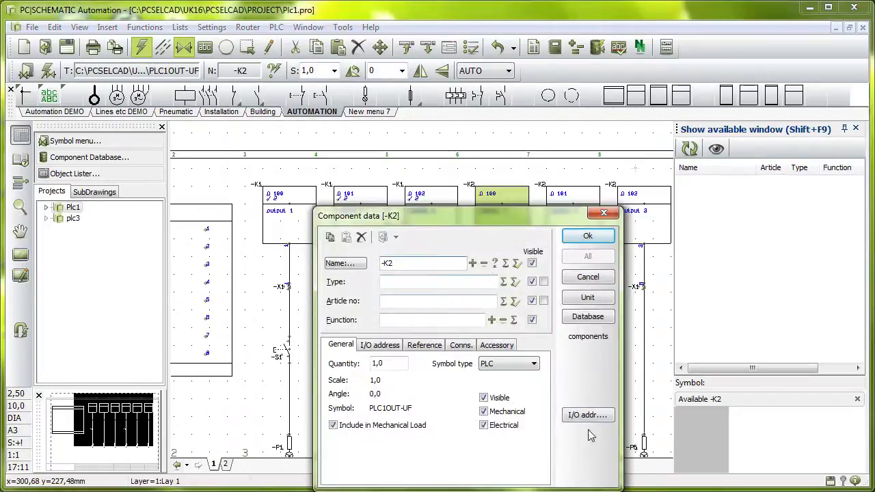
click(589, 416)
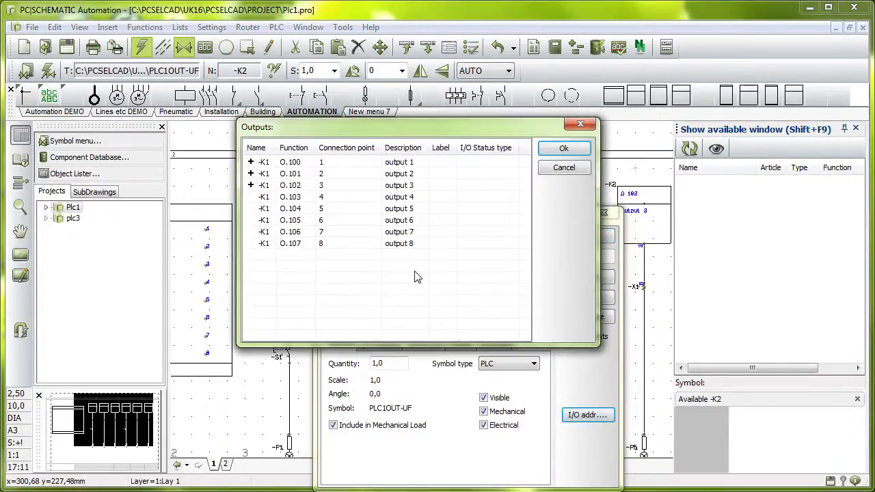
double_click(290, 200)
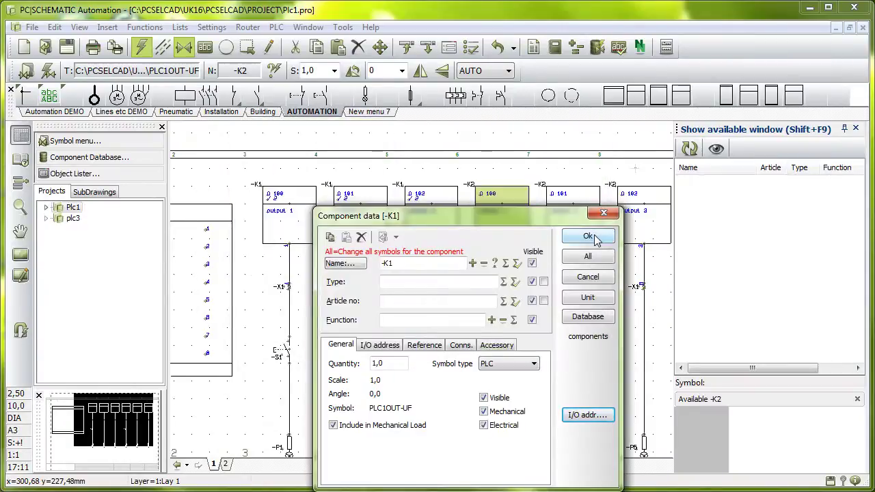
click(588, 236)
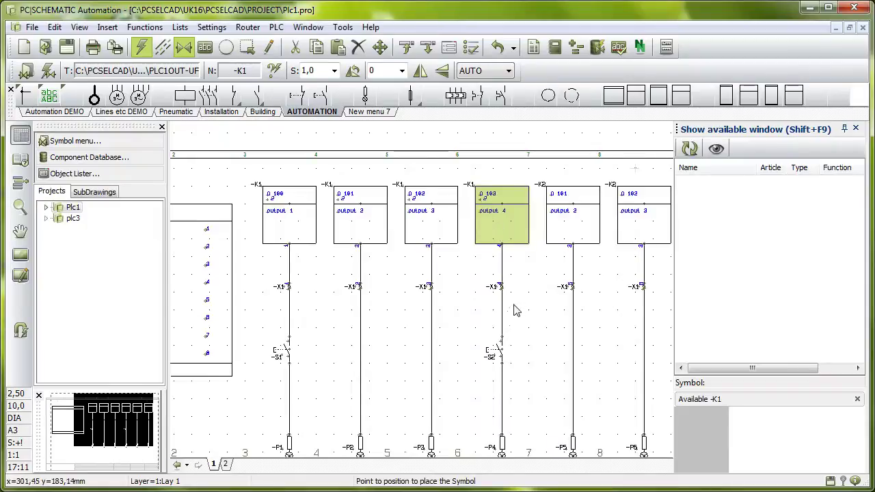
- Link the second copied output symbol to -K1 address O.104
double_click(569, 234)
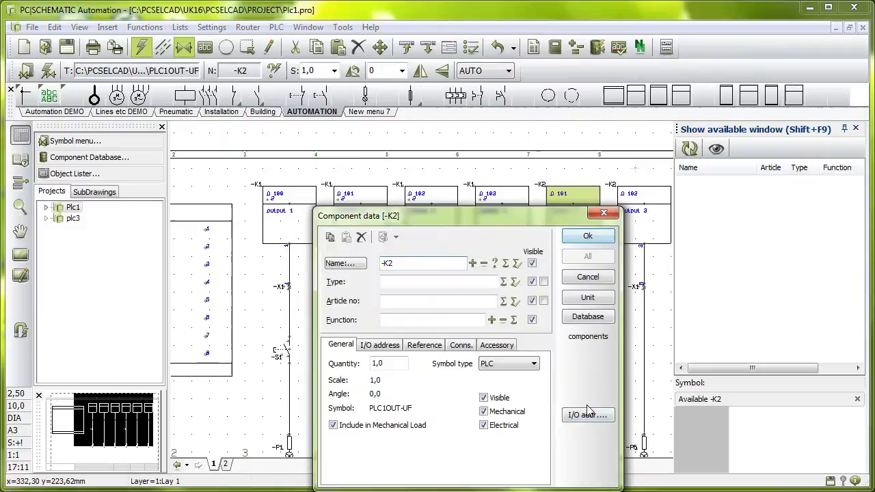
click(586, 413)
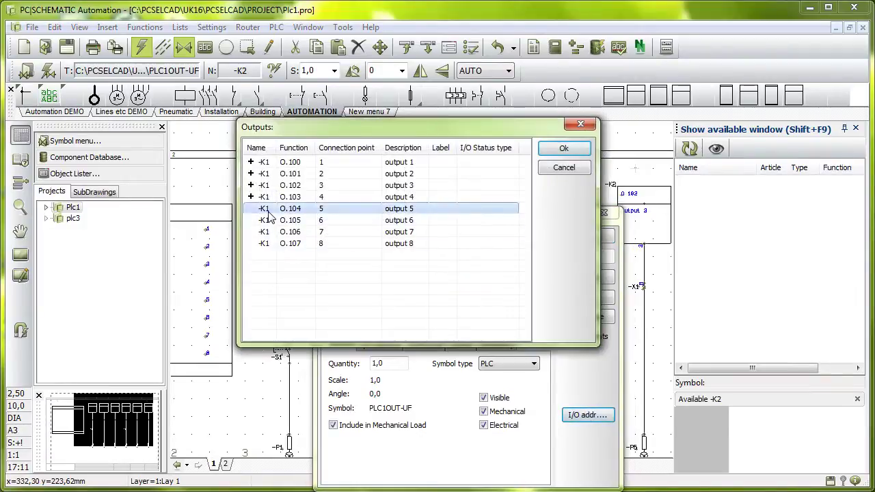
double_click(297, 207)
click(587, 236)
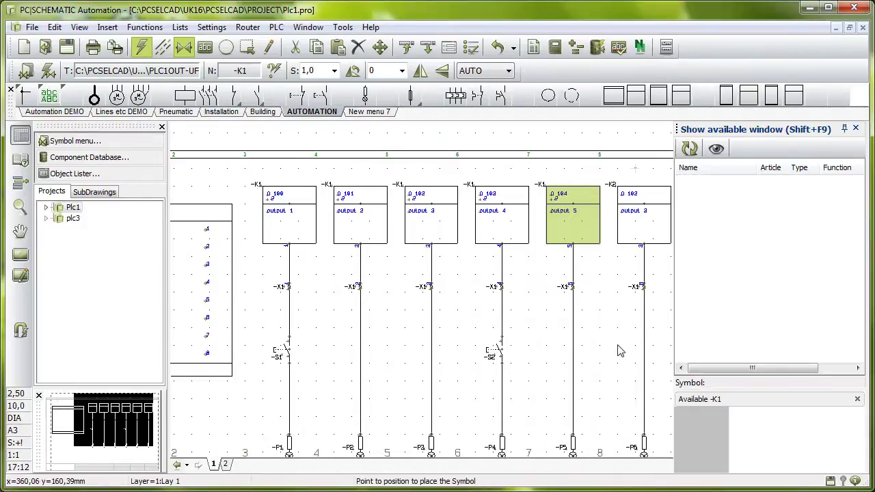
- Undo the -K1 output reassignment and zoom out to view the whole page
key(Escape)
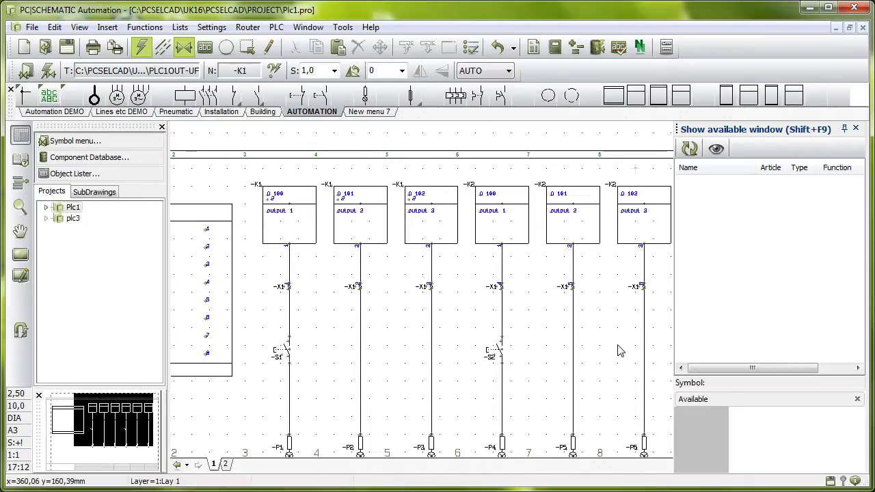
key(z)
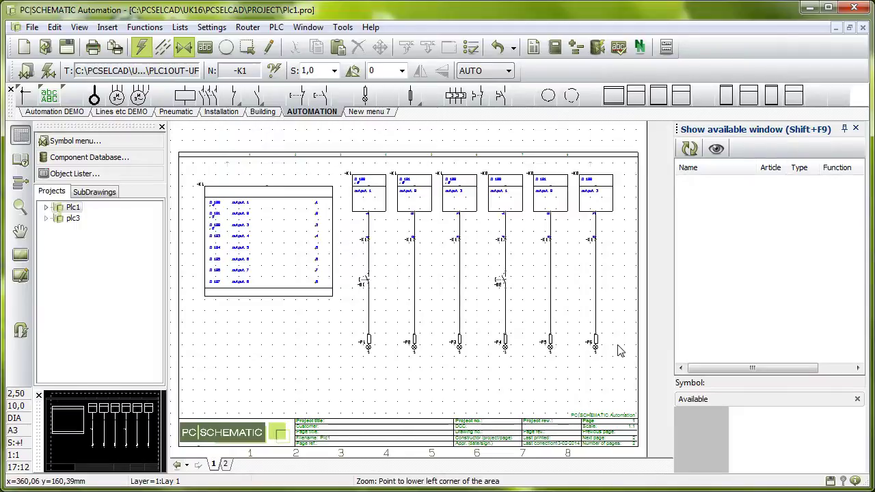
key(Escape)
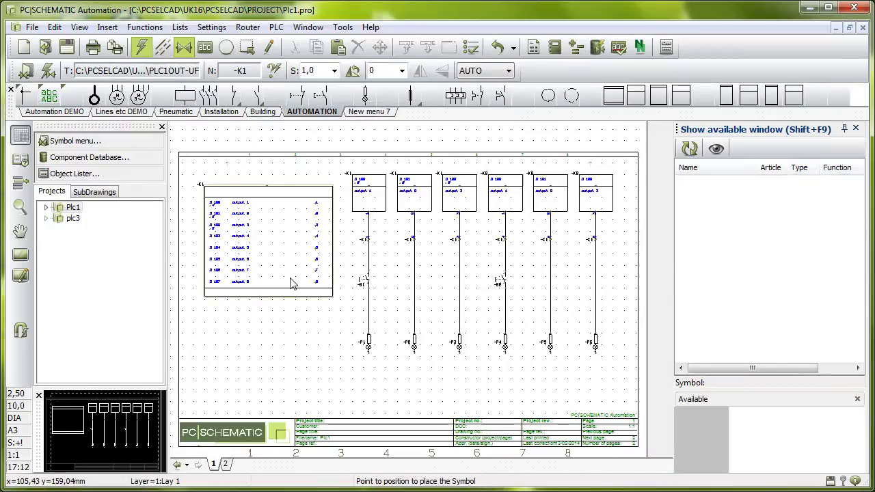
- Delete only the -K1 PLC reference symbol and pick the 8 Outputs PLC reference symbol
key(Delete)
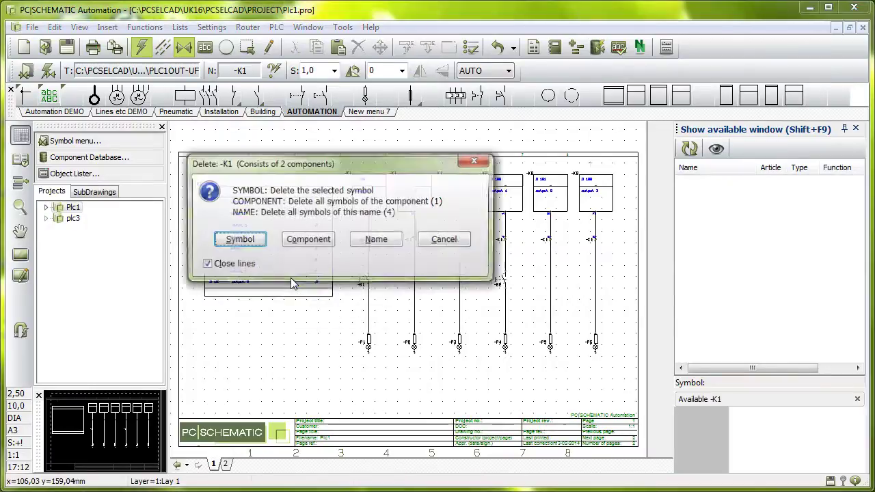
click(241, 242)
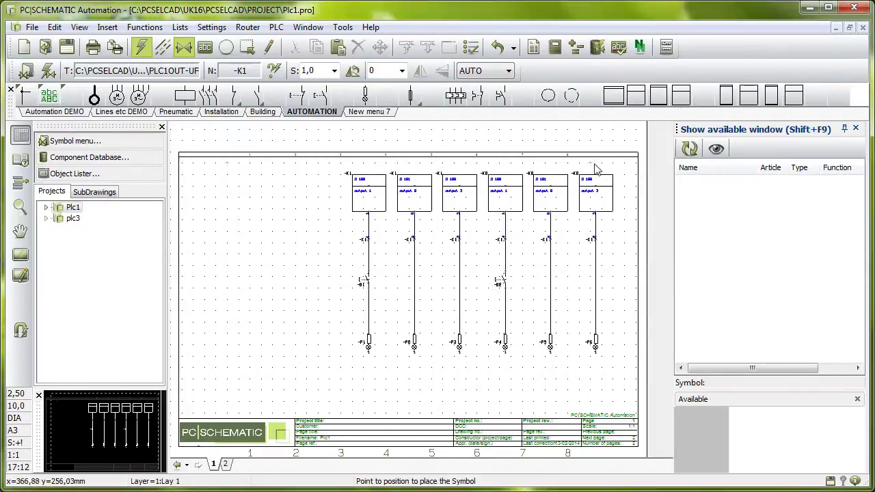
click(617, 101)
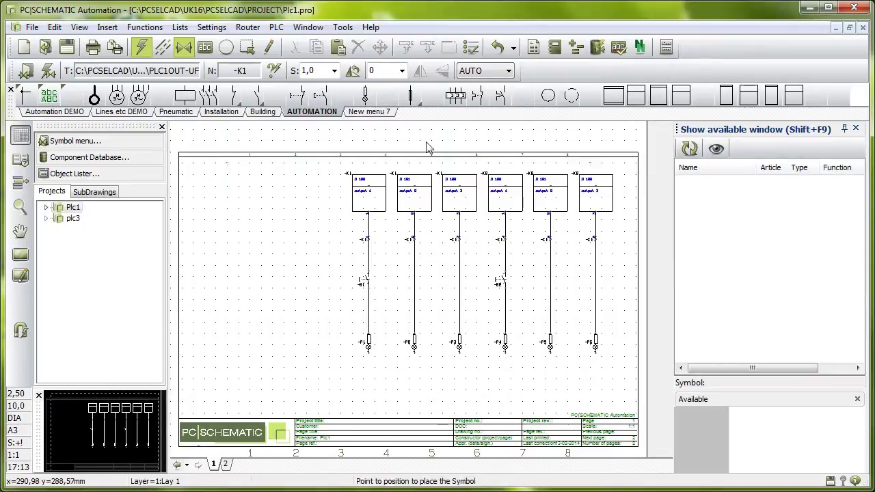
click(34, 112)
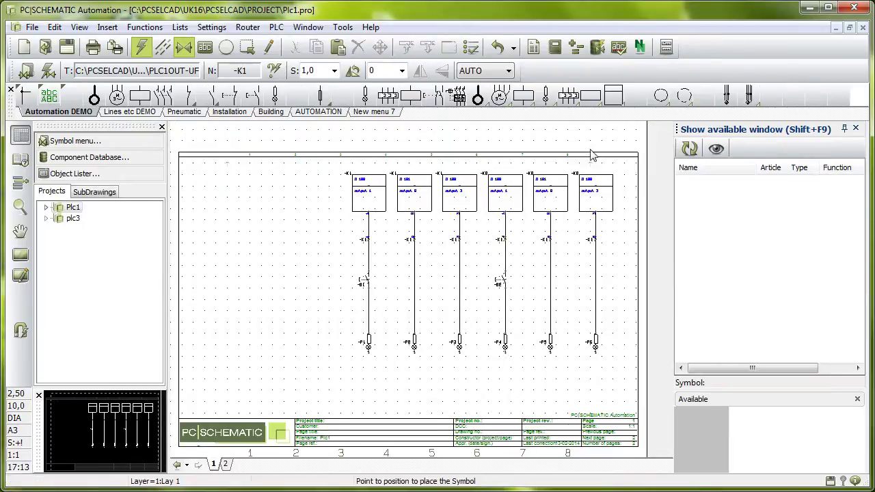
click(616, 100)
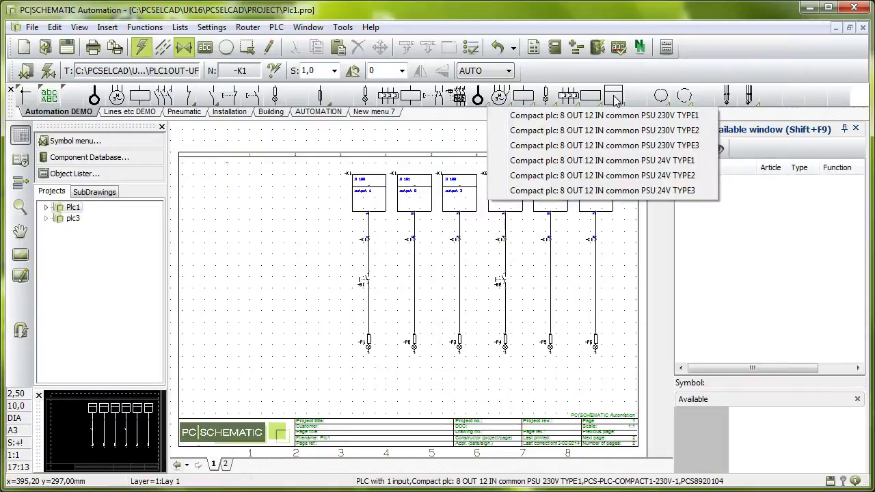
click(264, 230)
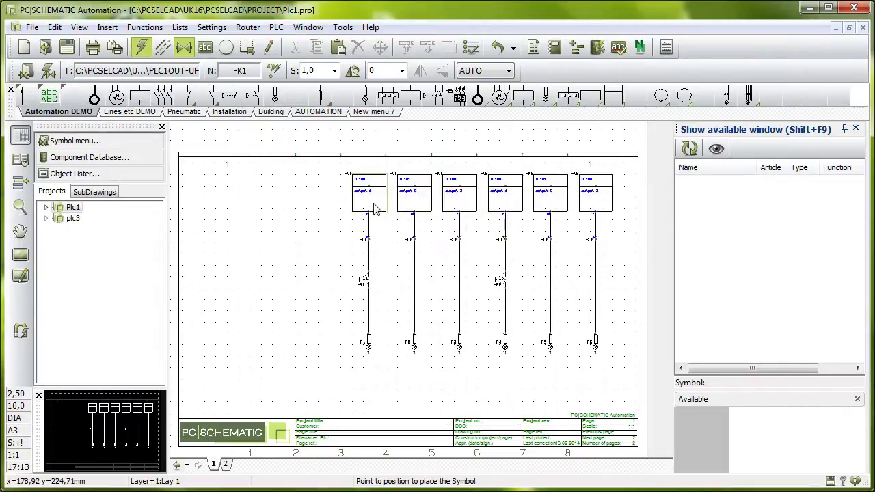
double_click(376, 209)
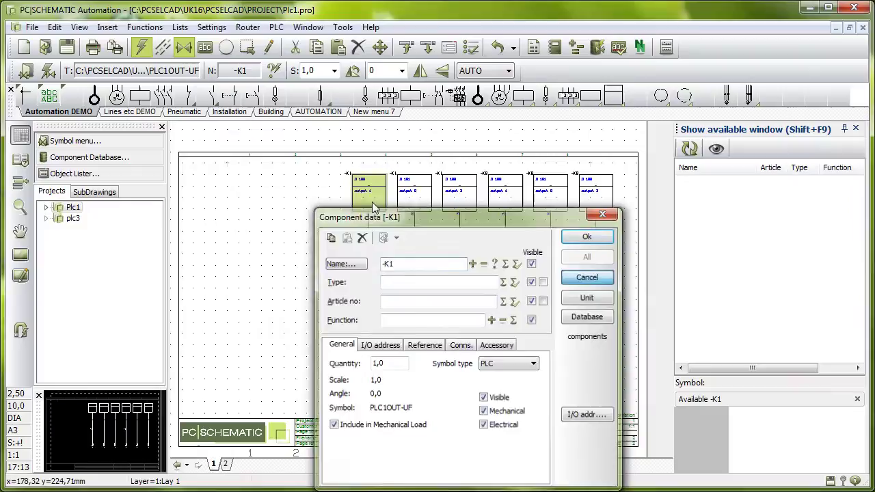
click(588, 280)
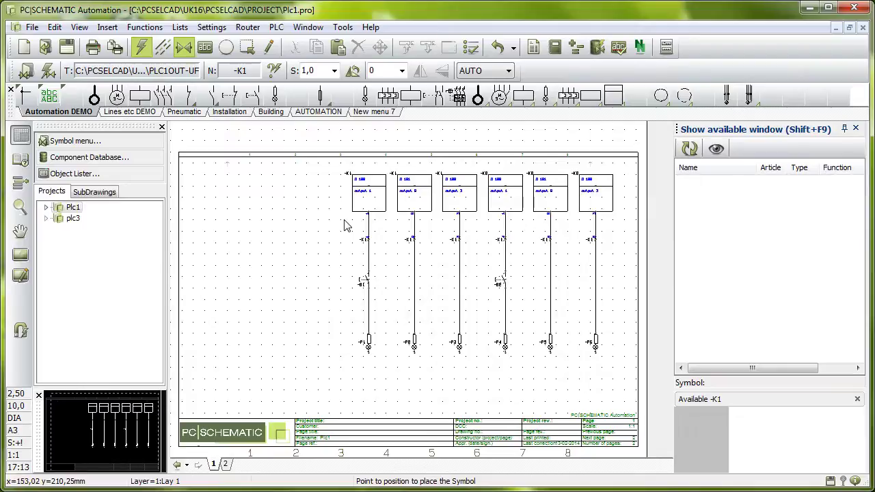
mouse_move(618, 101)
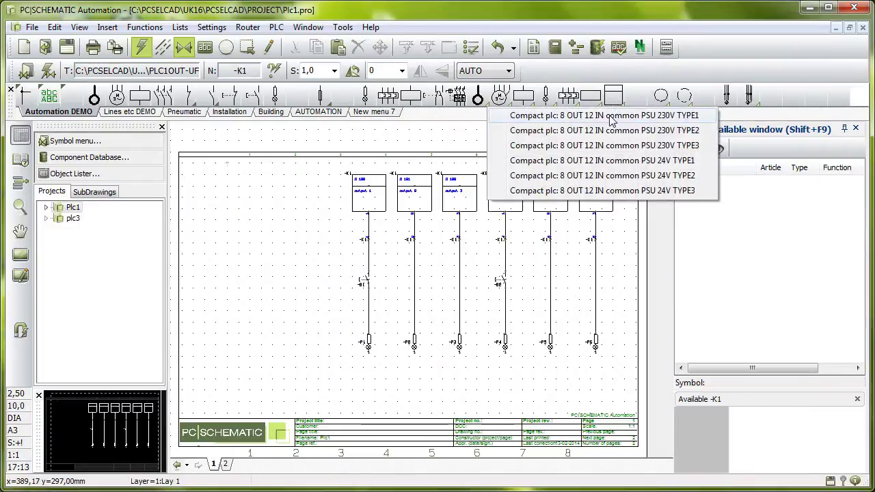
- Place the Compact plc 230V TYPE1 reference symbol left of the output circuits
click(610, 117)
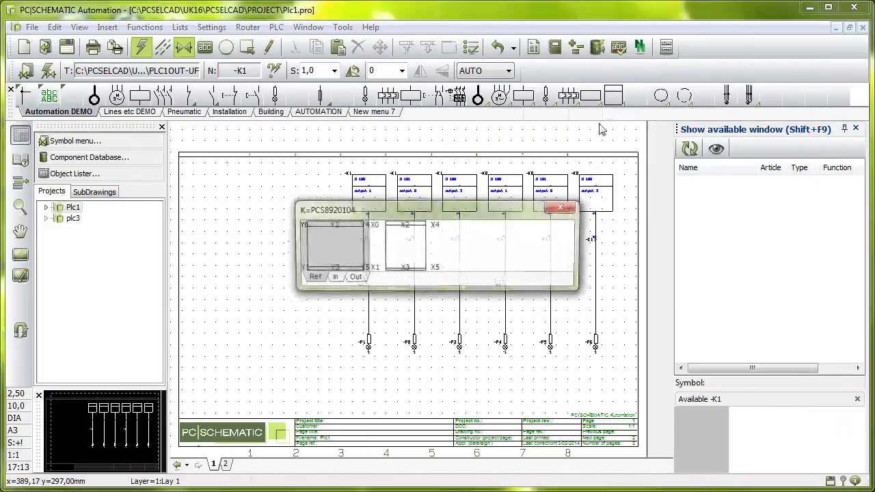
click(340, 242)
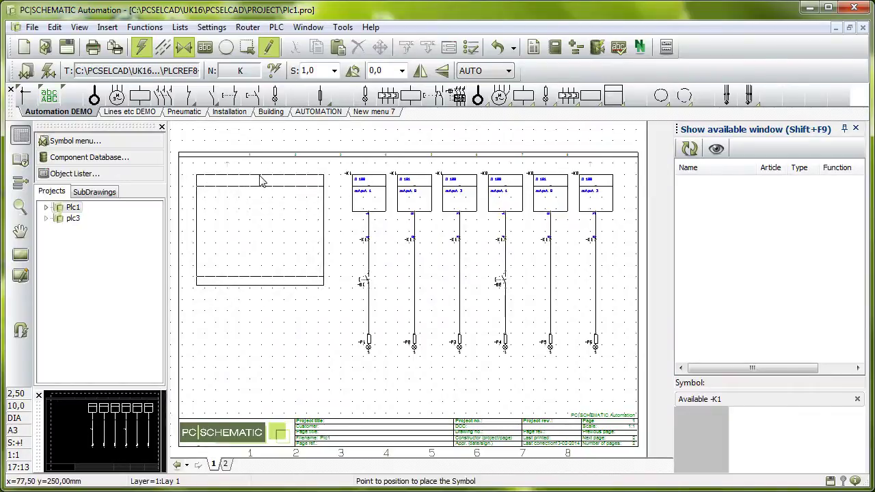
click(261, 181)
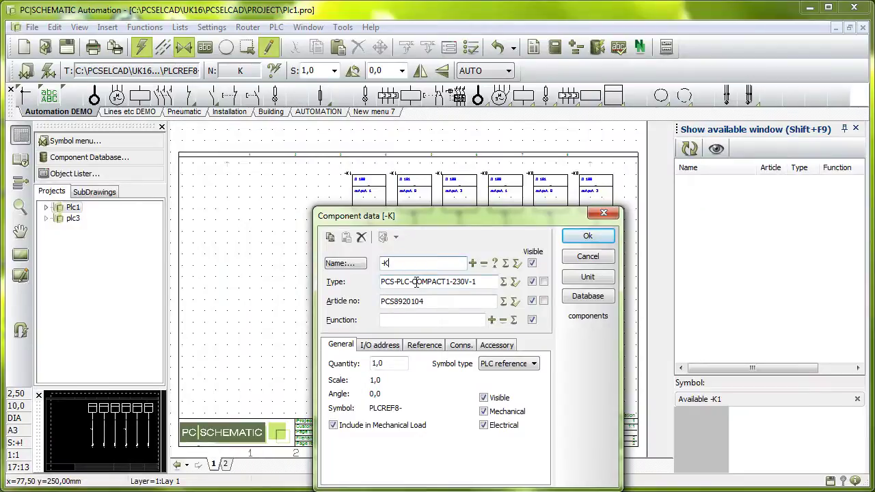
- Name the reference -K3 with Next free and start its outputs at o.100
click(495, 263)
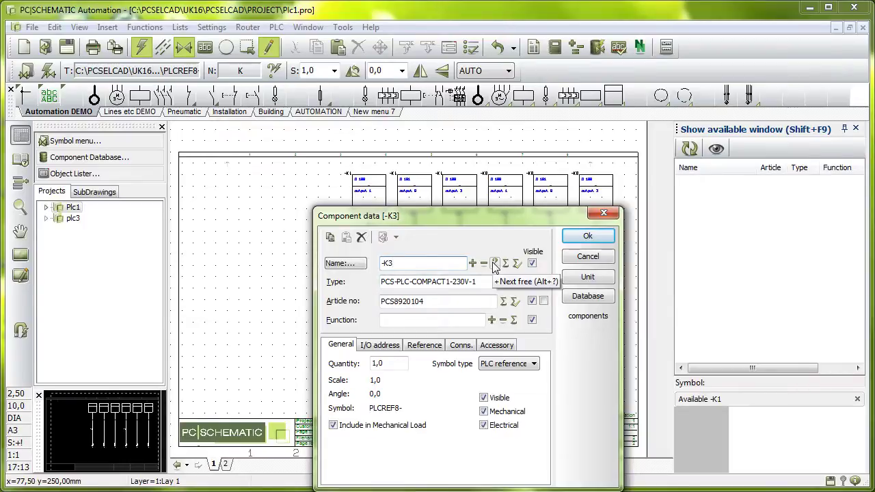
click(382, 346)
click(329, 409)
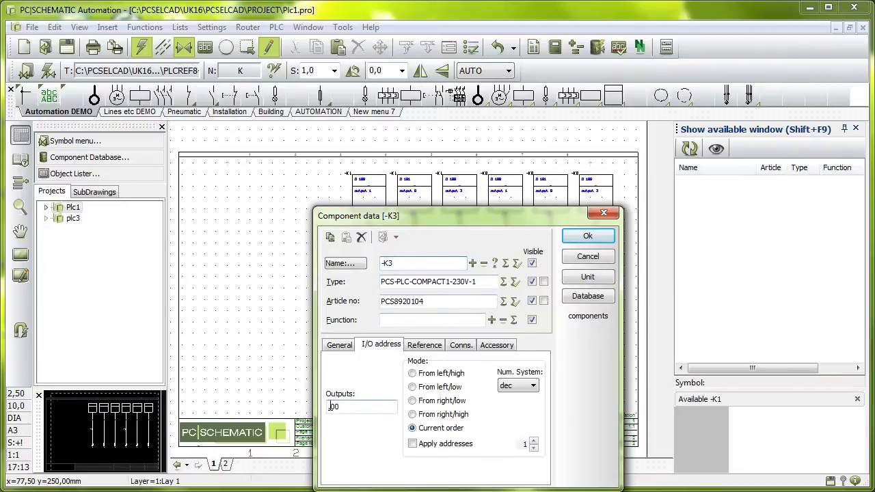
text(1)
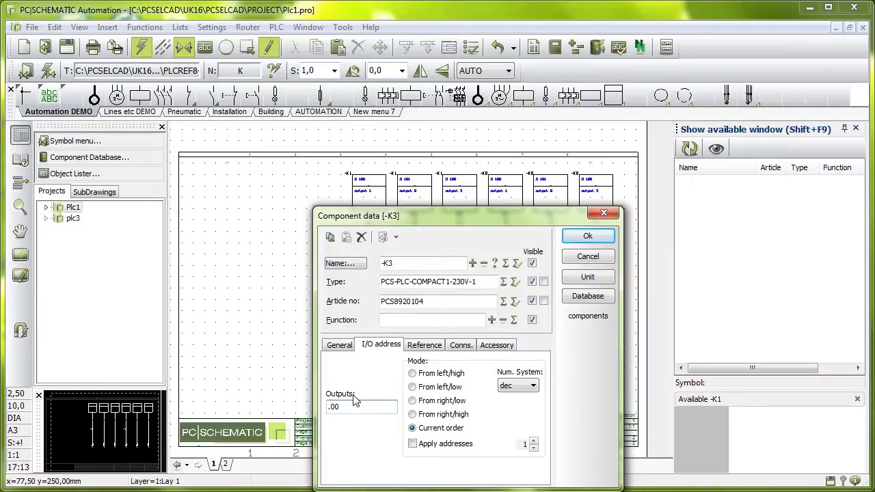
text(0)
text(.100)
click(588, 236)
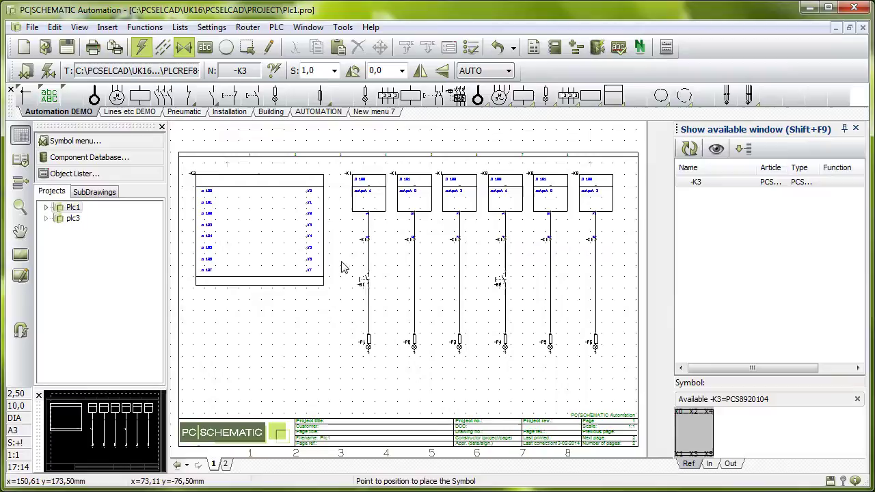
- Zoom into the drawing and open the PLC menu
scroll(422, 295, up, 2)
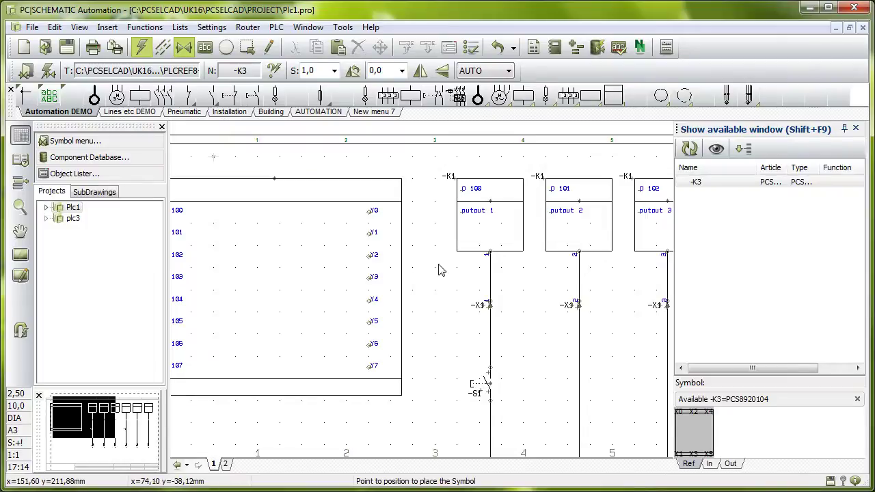
click(277, 27)
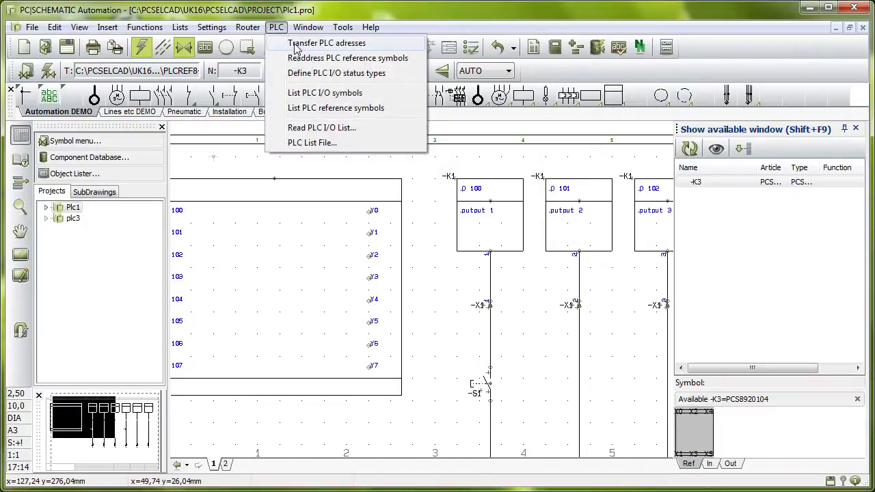
- Choose Transfer PLC adresses to match outputs by address prefix, searching in columns
click(296, 45)
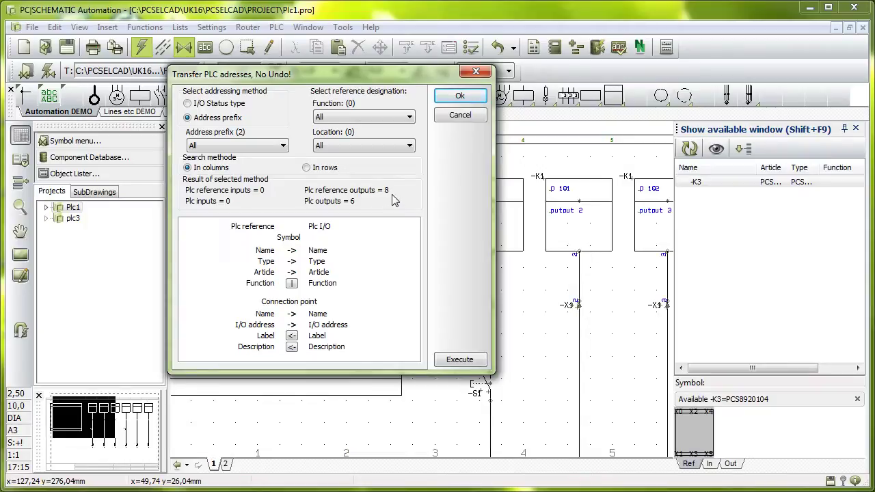
- Execute the address transfer, acknowledge the six updated addresses and close the dialog
click(473, 362)
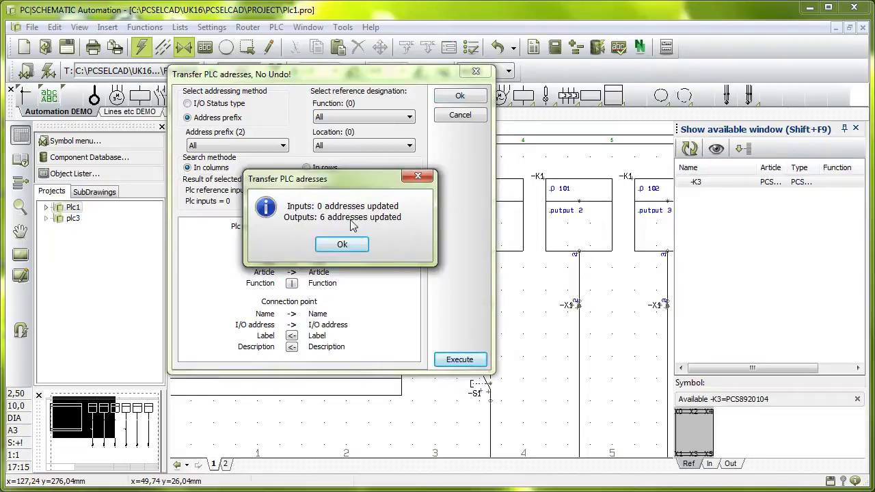
click(342, 245)
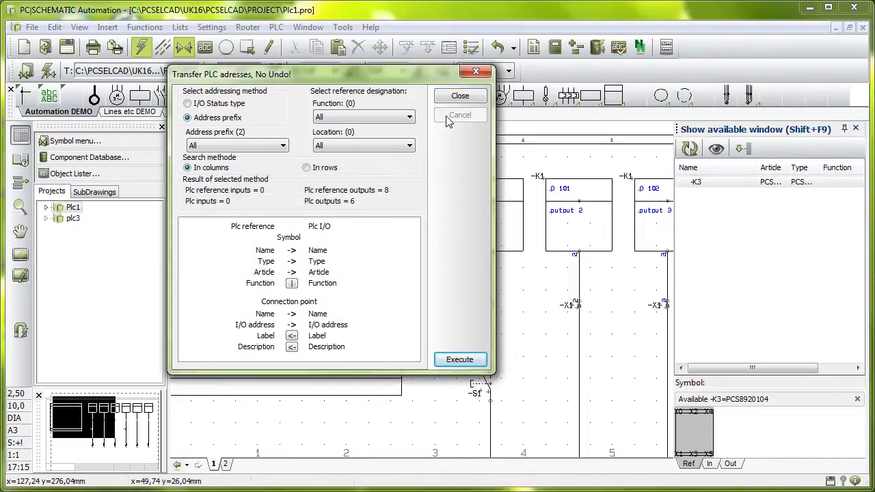
click(459, 96)
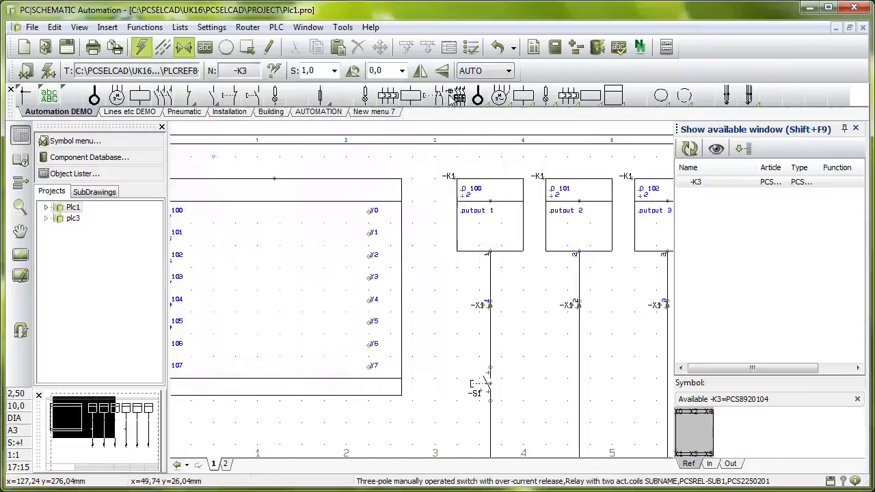
- Follow cross-references from output 100 to -K3 and on to output 105
click(481, 202)
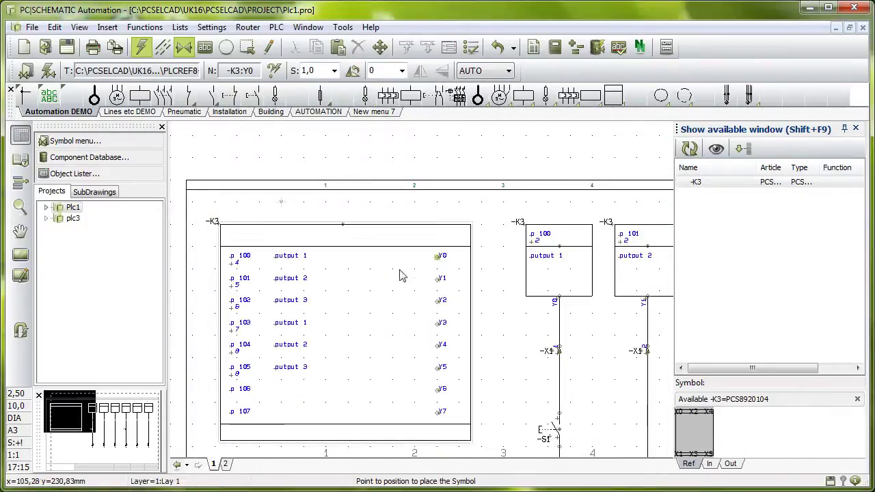
click(237, 376)
click(237, 376)
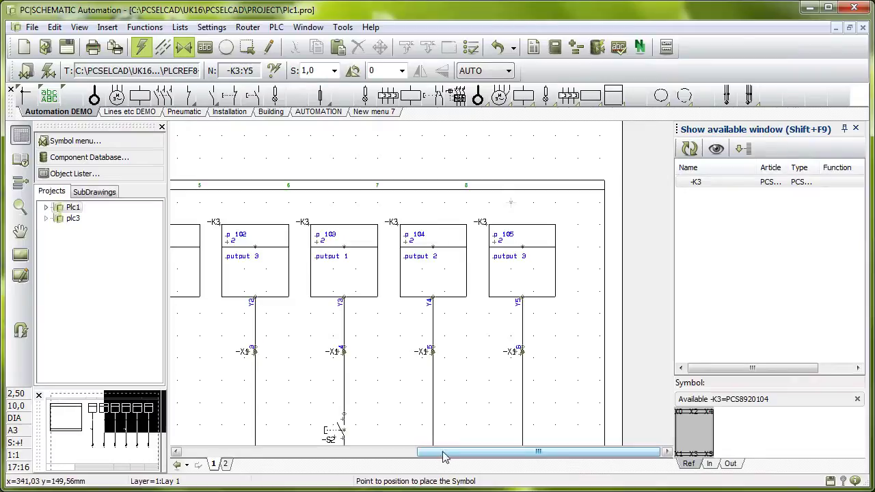
- Scroll left and zoom out to show -K3 with all six linked output circuits
drag(439, 456, 209, 442)
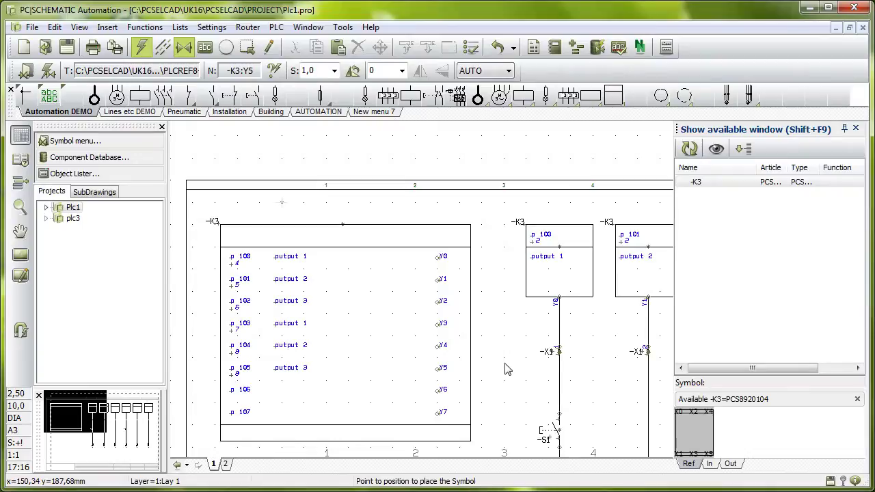
key(z)
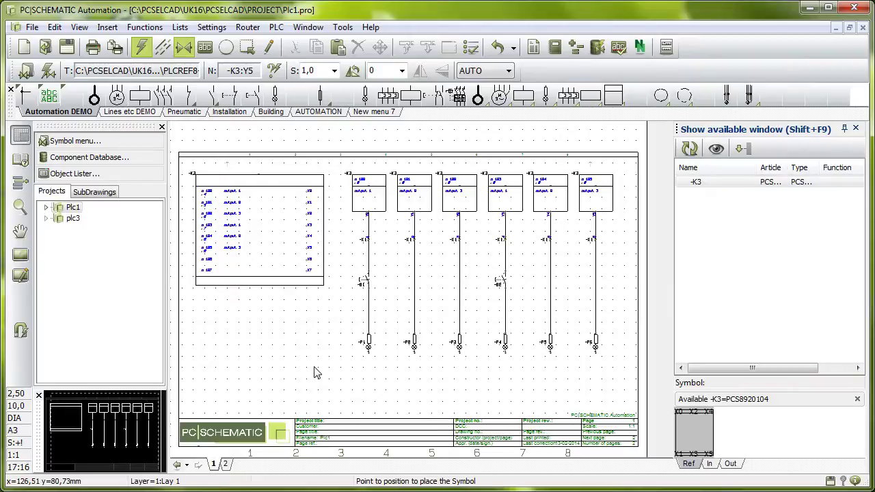
- Select -K3 in Show available and display its unused outputs o.106 and o.107 under Out
click(740, 186)
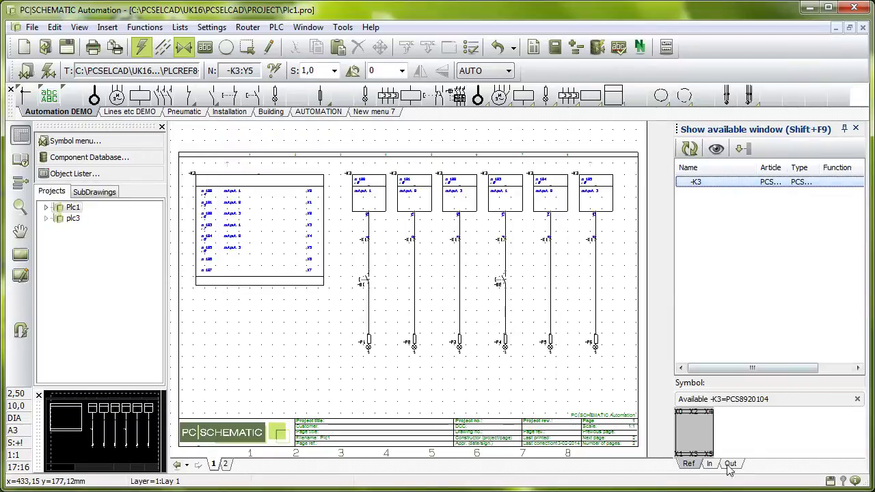
mouse_move(691, 432)
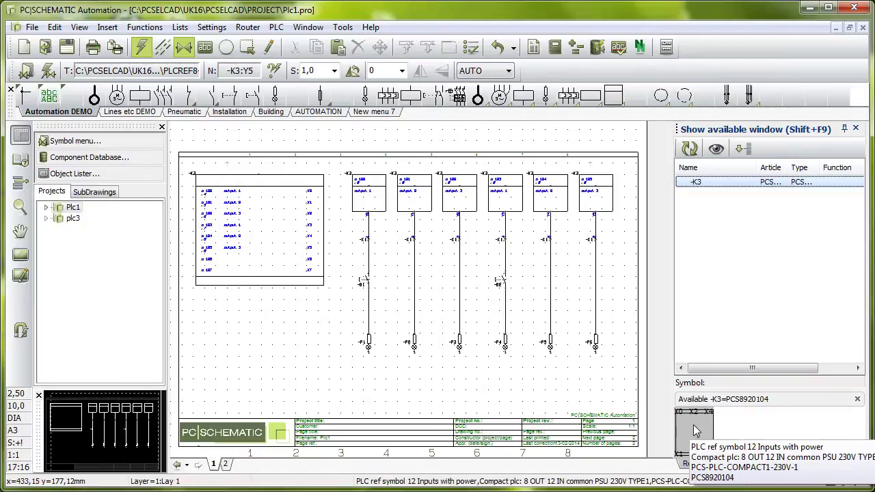
click(696, 431)
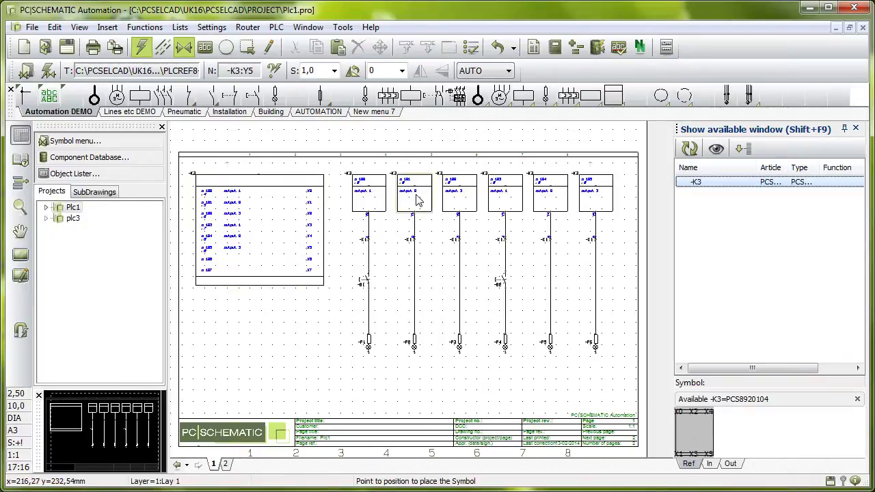
click(737, 464)
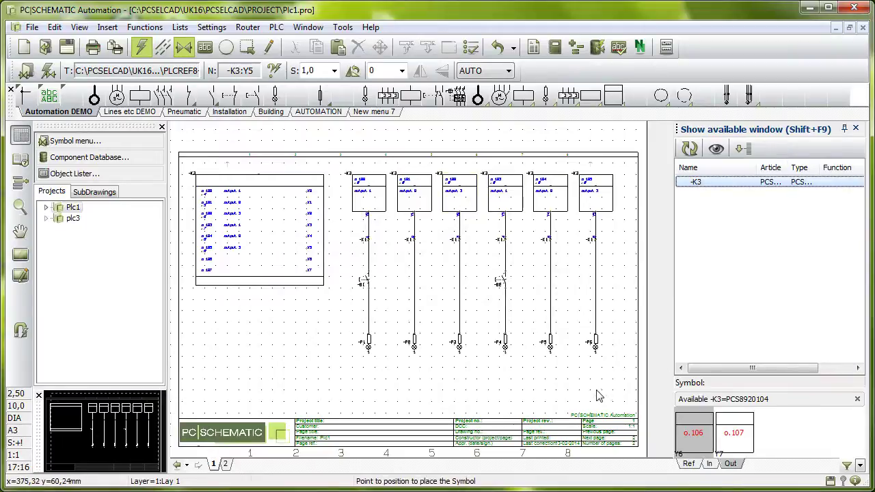